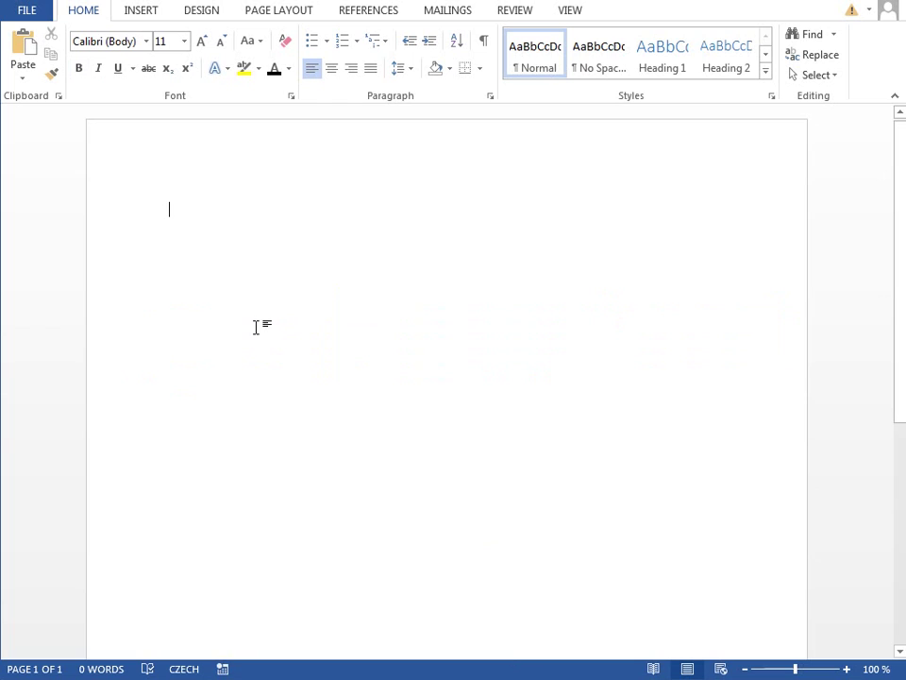
Step: Type 'Rainbow text' on the blank page and select all of it
type("Rainbow te")
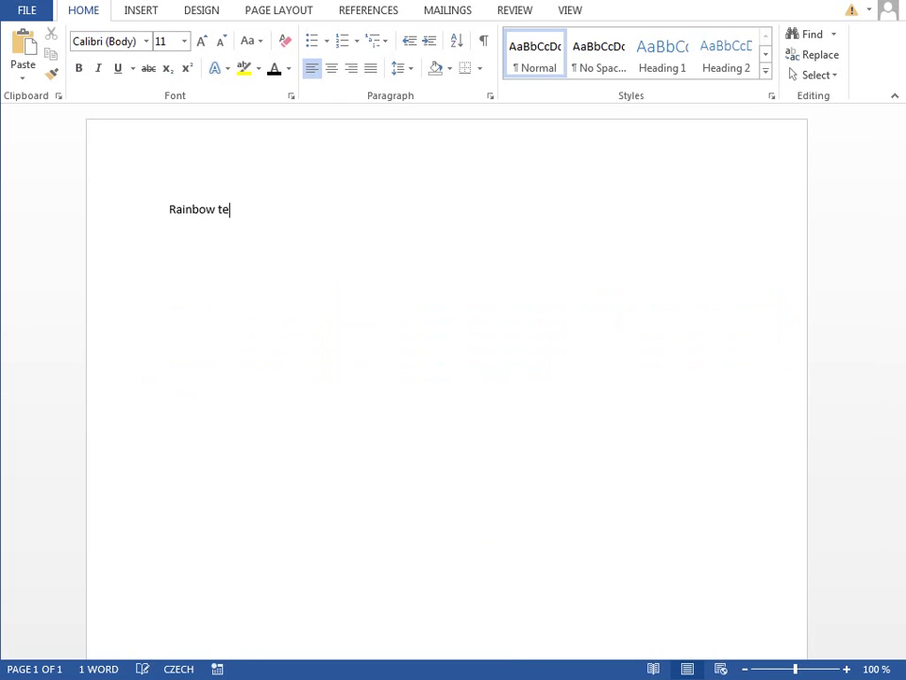
type("xt")
key("ctrl+a")
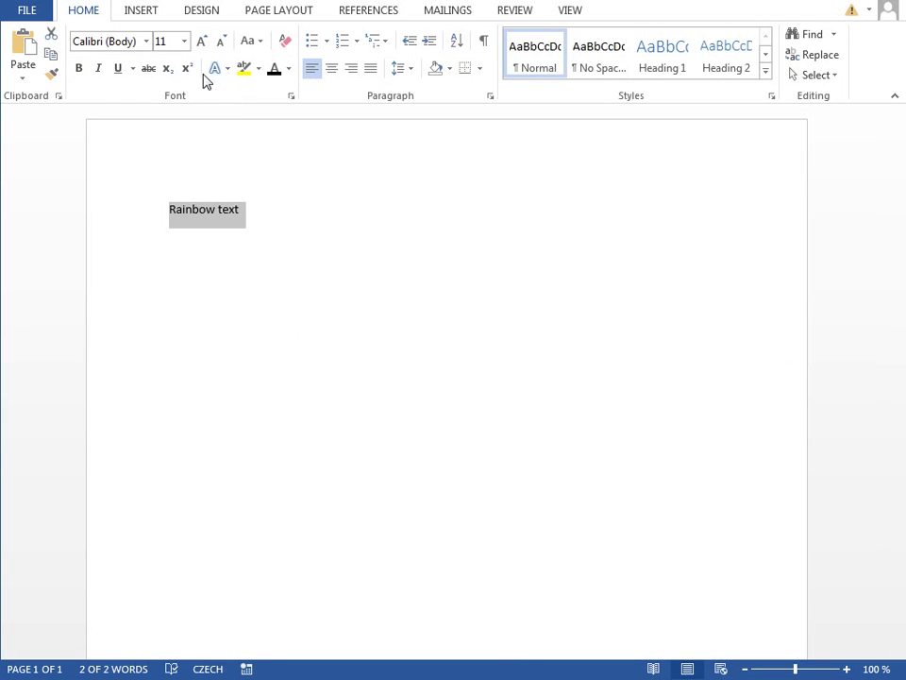
Step: Set the selected text to 72 pt Franklin Gothic
left_click(184, 41)
left_click(163, 313)
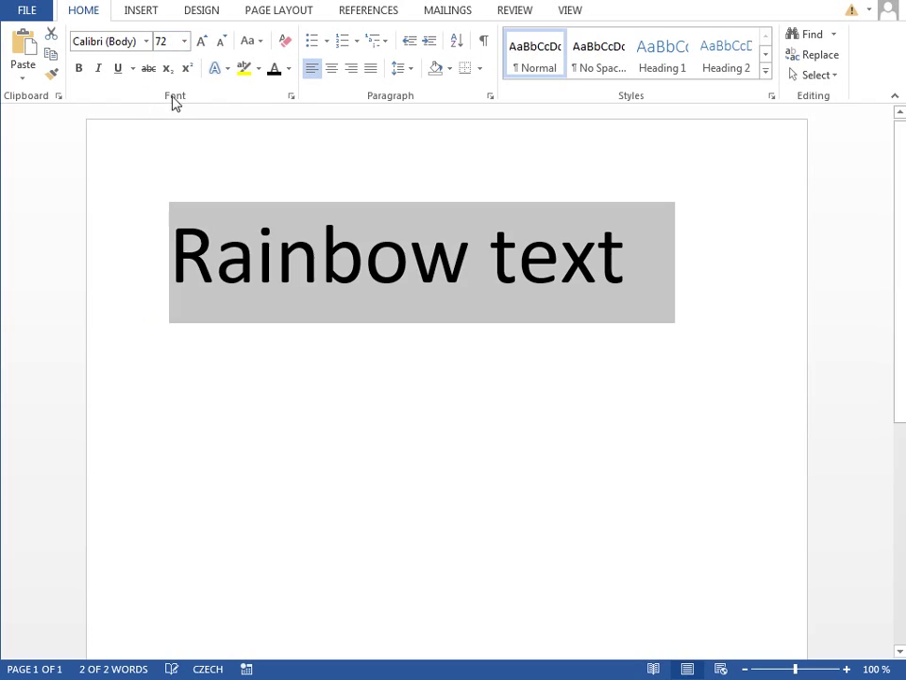
left_click(117, 41)
type("Franklin Gothi")
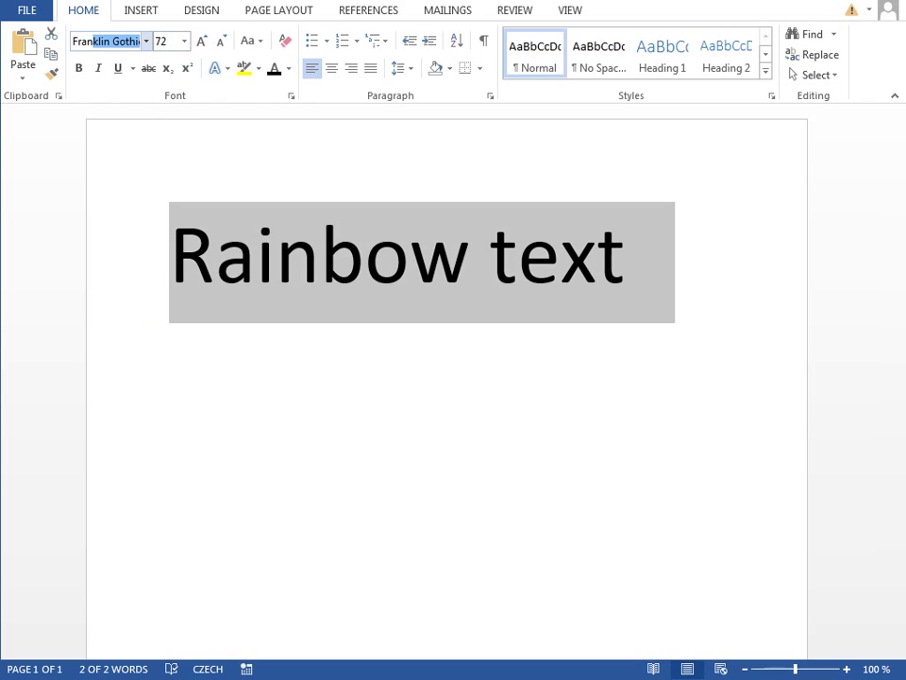
key("Return")
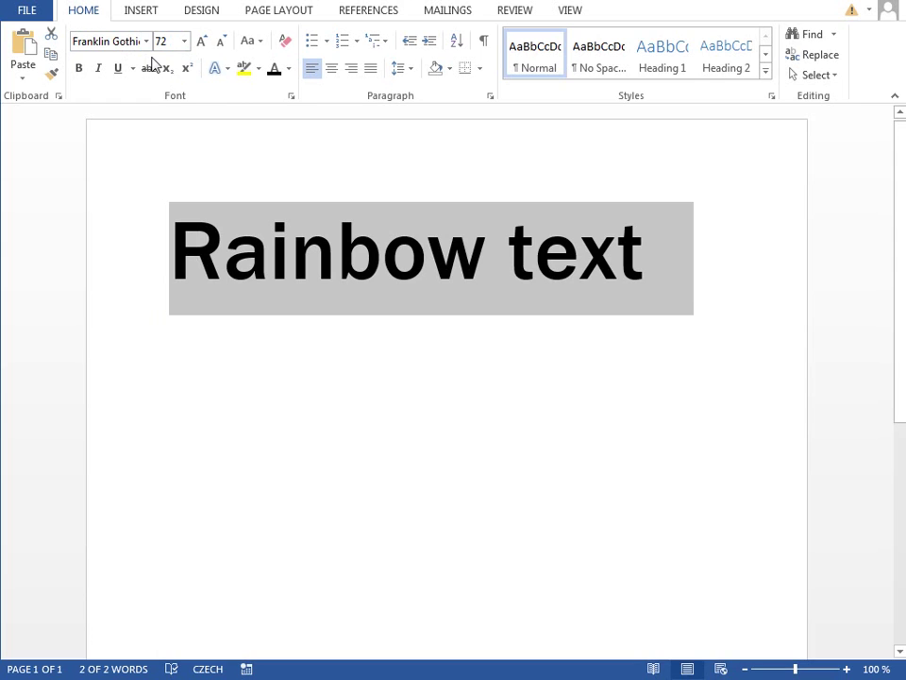
Step: Browse the text effects gallery, then bring up the Font Color gradient choices
left_click(226, 76)
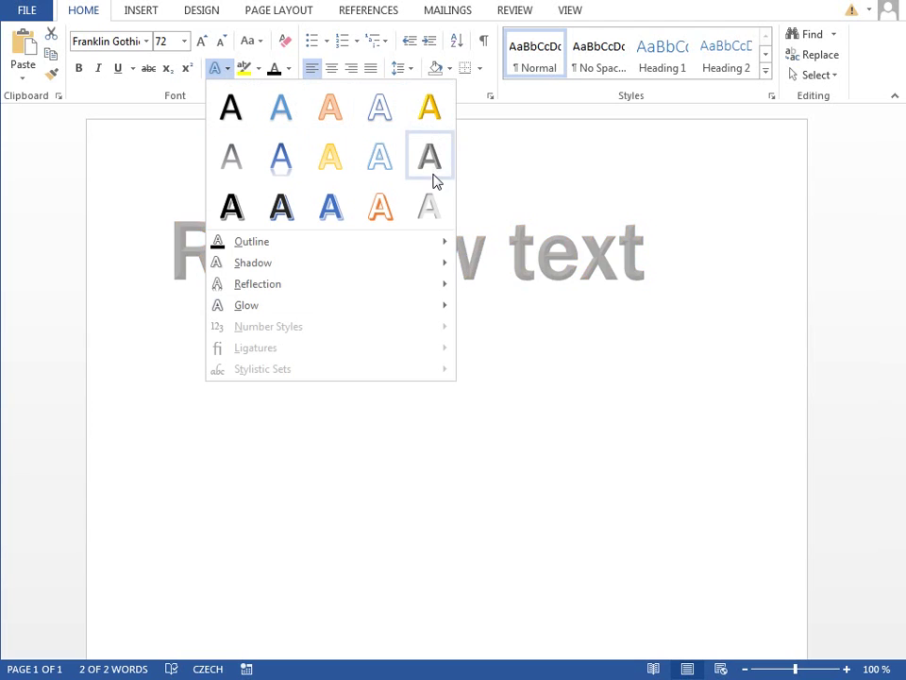
left_click(290, 71)
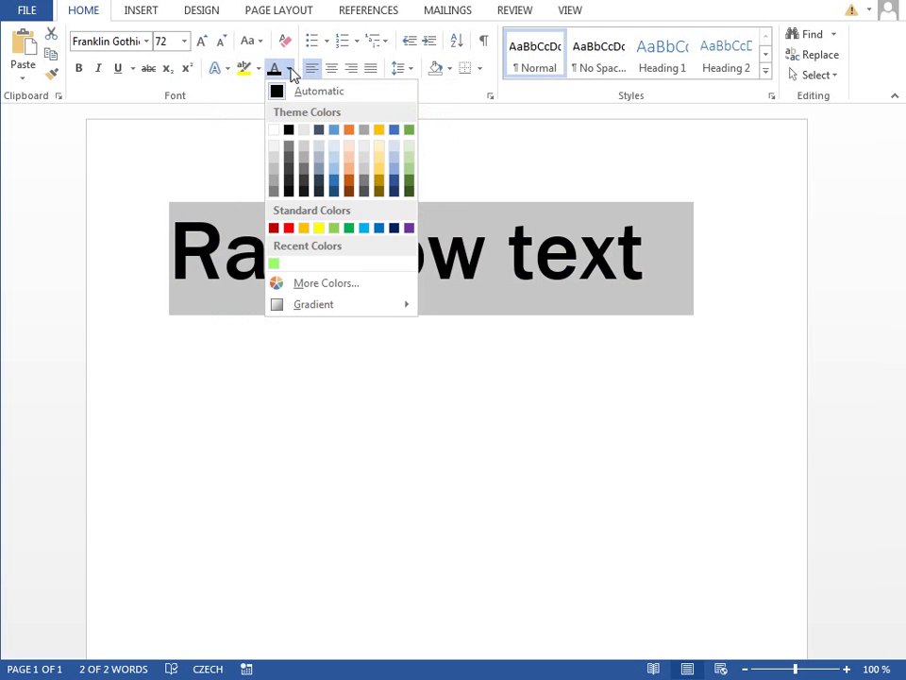
mouse_move(354, 308)
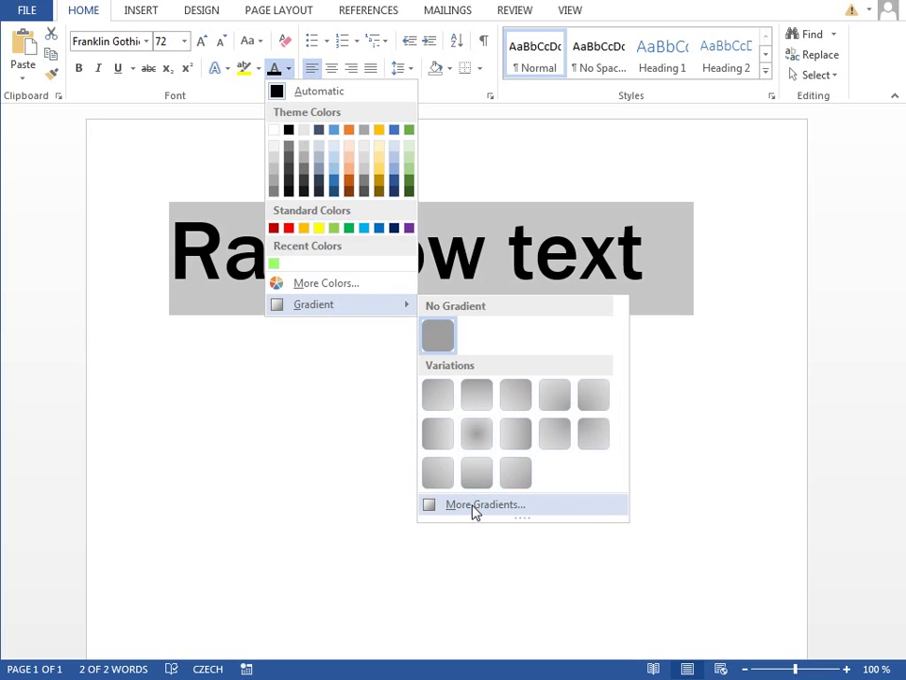
Step: Apply a Gradient fill to the text from More Gradients and widen the Format Text Effects pane
left_click(475, 505)
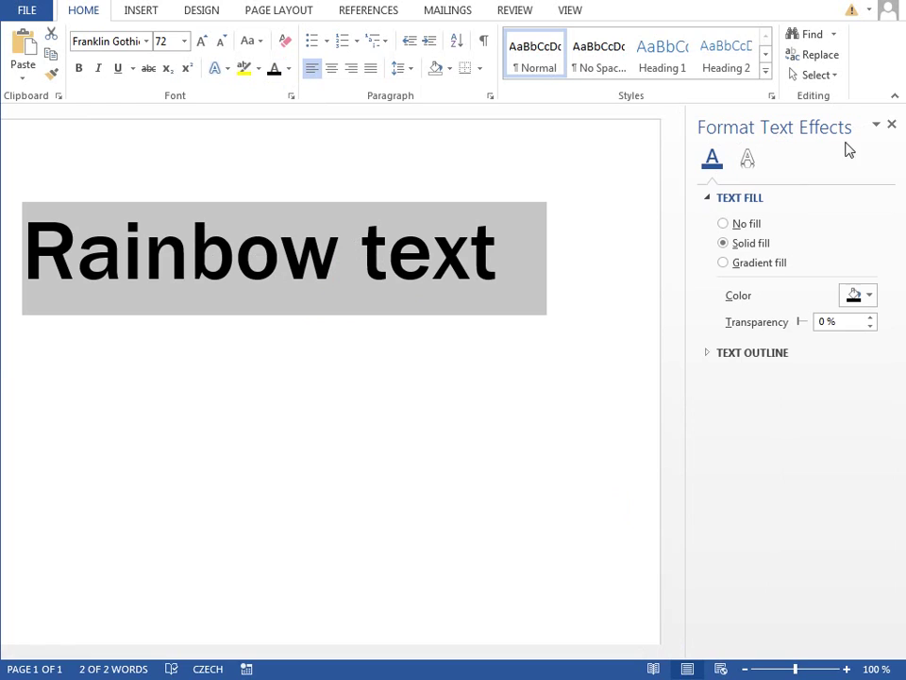
left_click(753, 265)
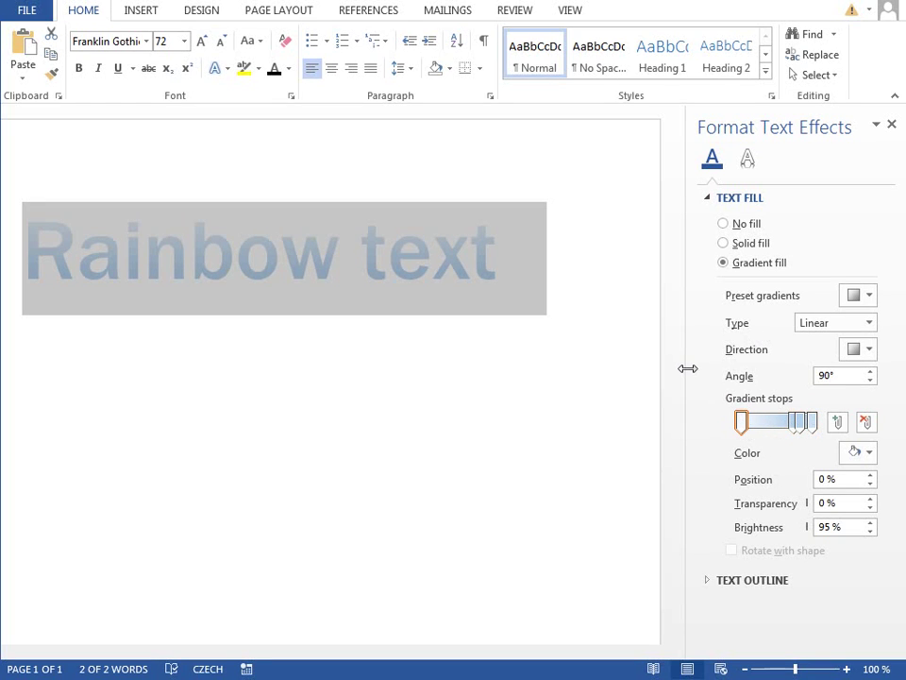
left_click_drag(687, 368, 510, 366)
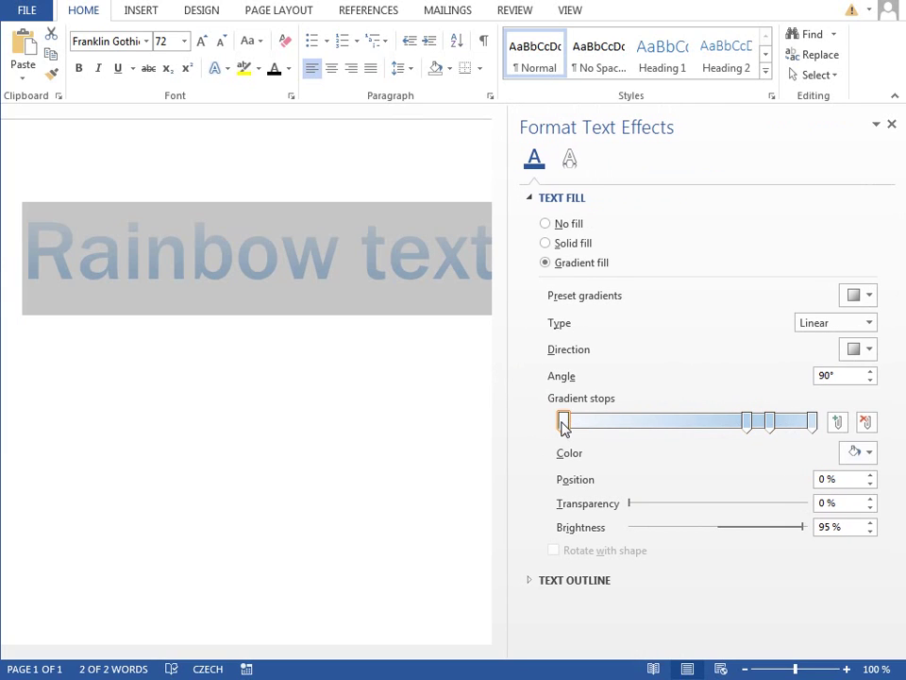
Step: Colour the first gradient stop dark red and the second red
left_click(856, 457)
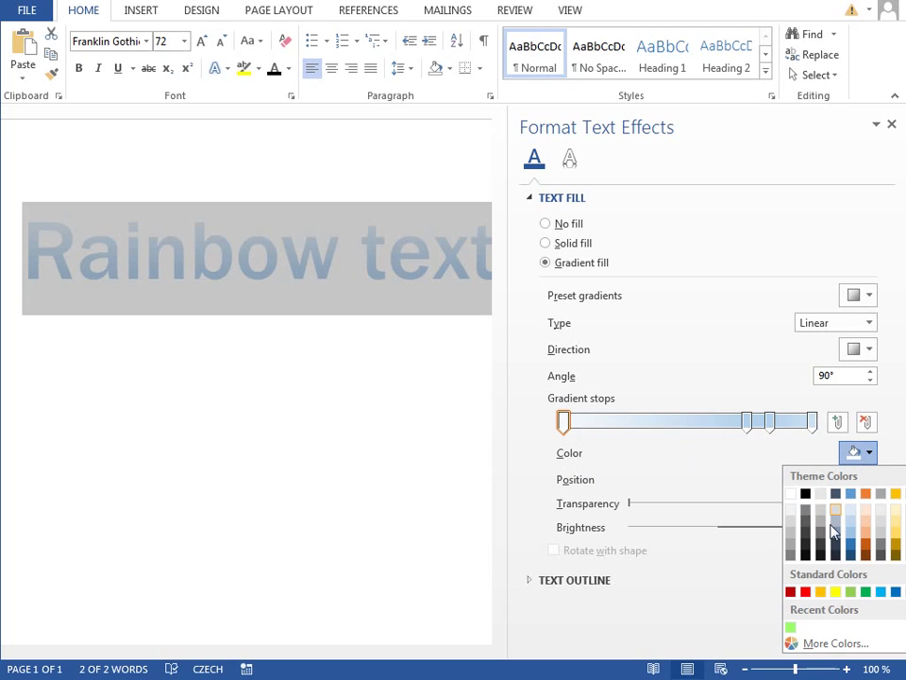
left_click(791, 592)
left_click(747, 422)
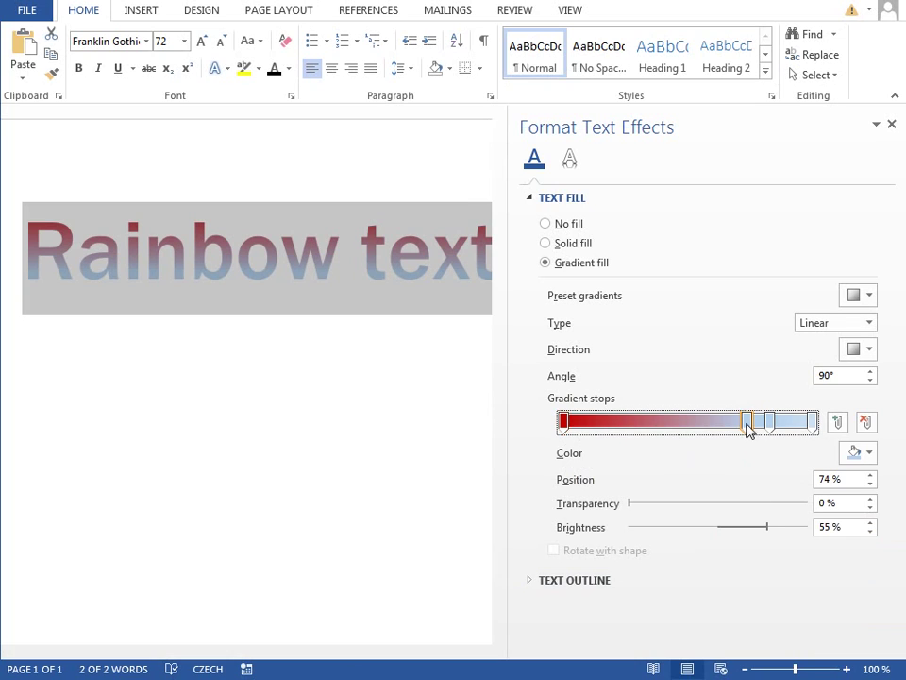
left_click(871, 452)
left_click(806, 592)
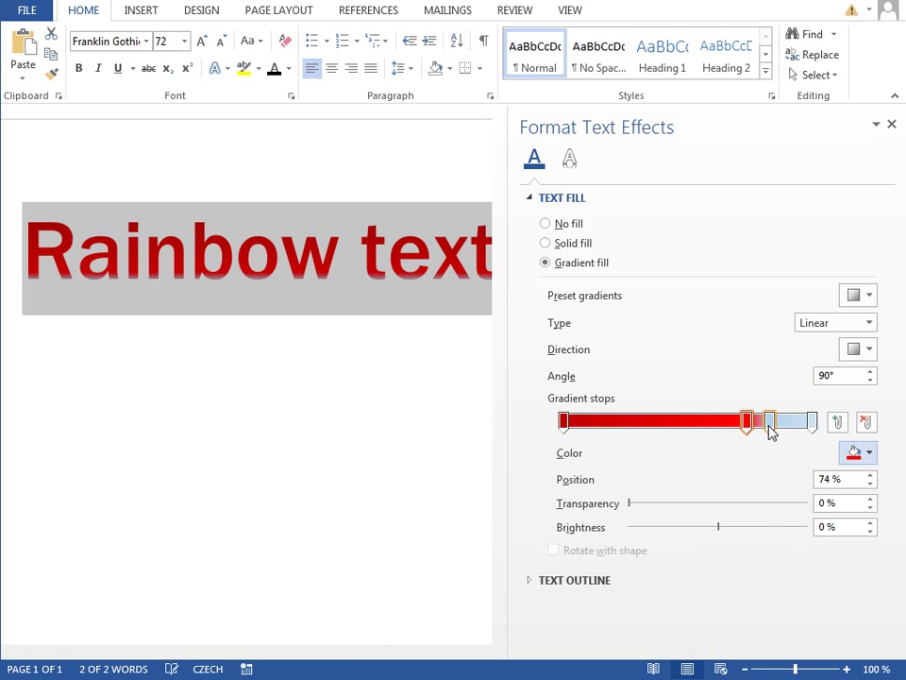
Step: Make the third stop orange and the fourth yellow, then move the red and next stop left to about 28%
left_click(771, 422)
left_click(871, 452)
left_click(821, 592)
left_click(812, 422)
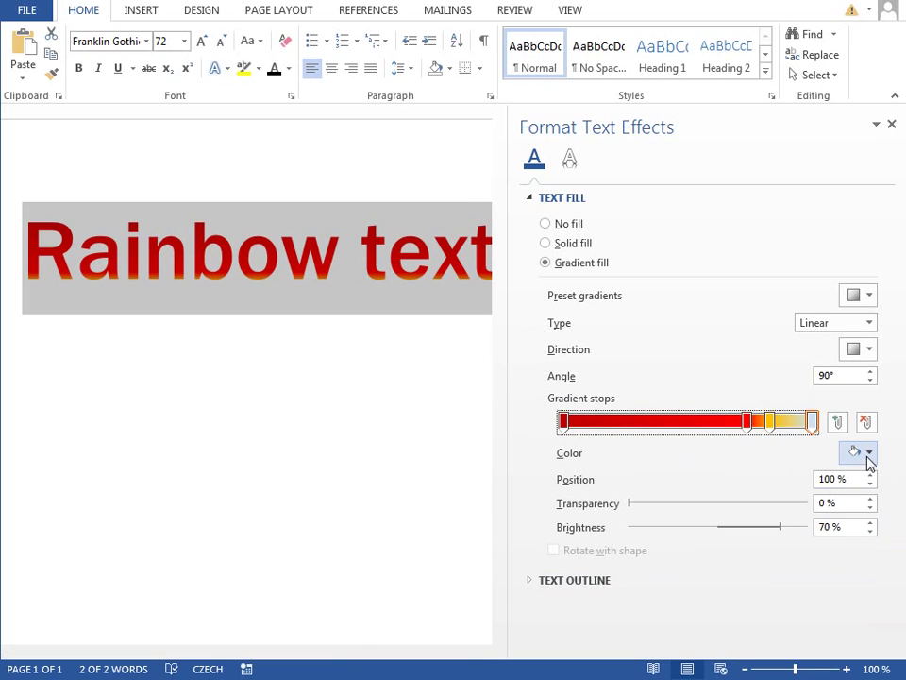
left_click(871, 452)
left_click(836, 592)
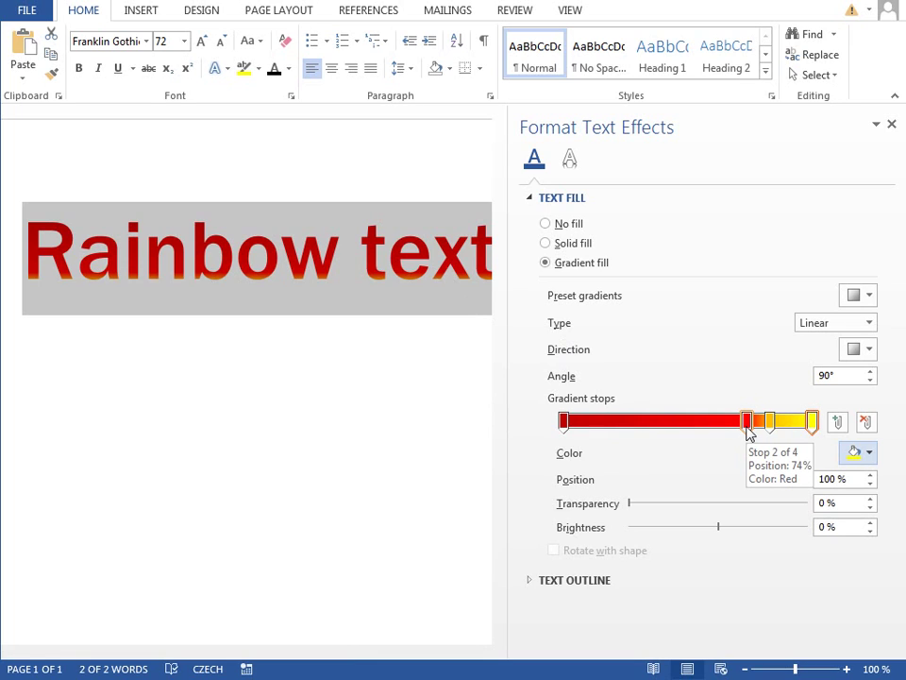
left_click_drag(747, 423, 605, 427)
left_click_drag(813, 427, 630, 433)
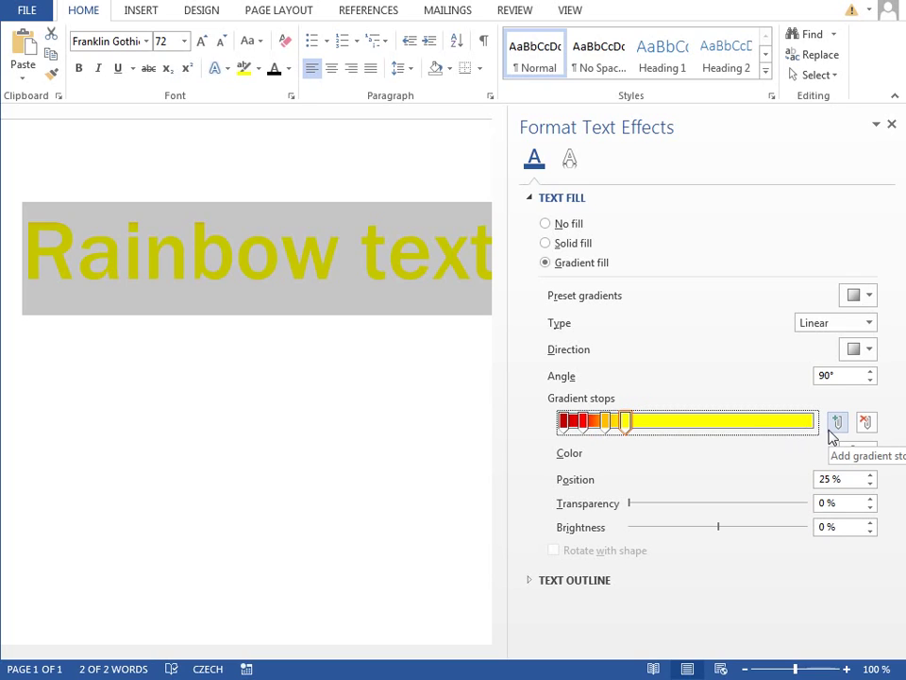
Step: Add gradient stops at about 33% and 42%, colouring the 42% stop green
left_click(672, 423)
left_click_drag(673, 429, 645, 426)
left_click(860, 452)
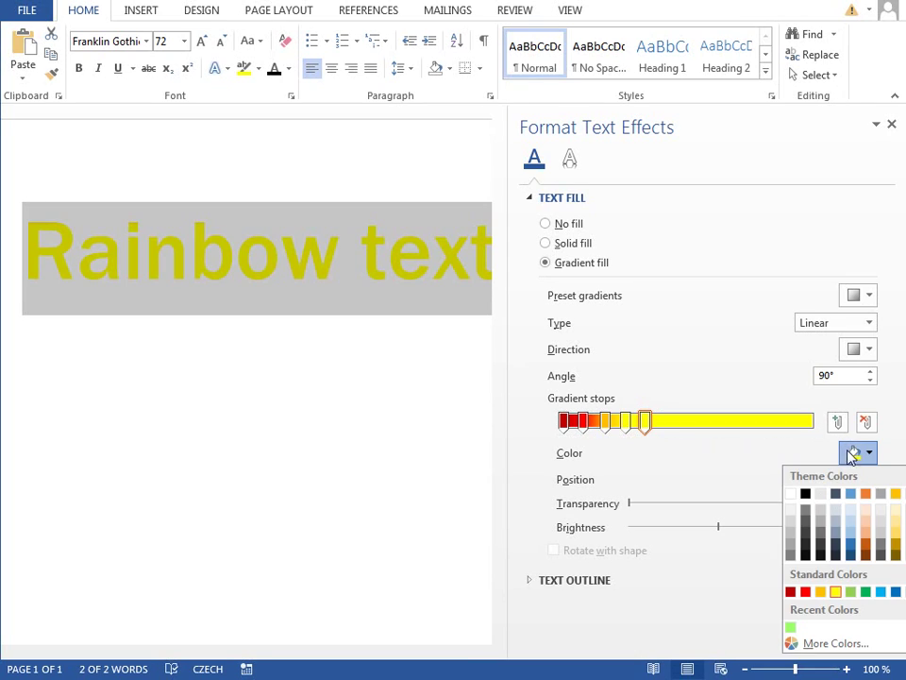
left_click(708, 484)
left_click(660, 427)
left_click_drag(660, 431, 668, 427)
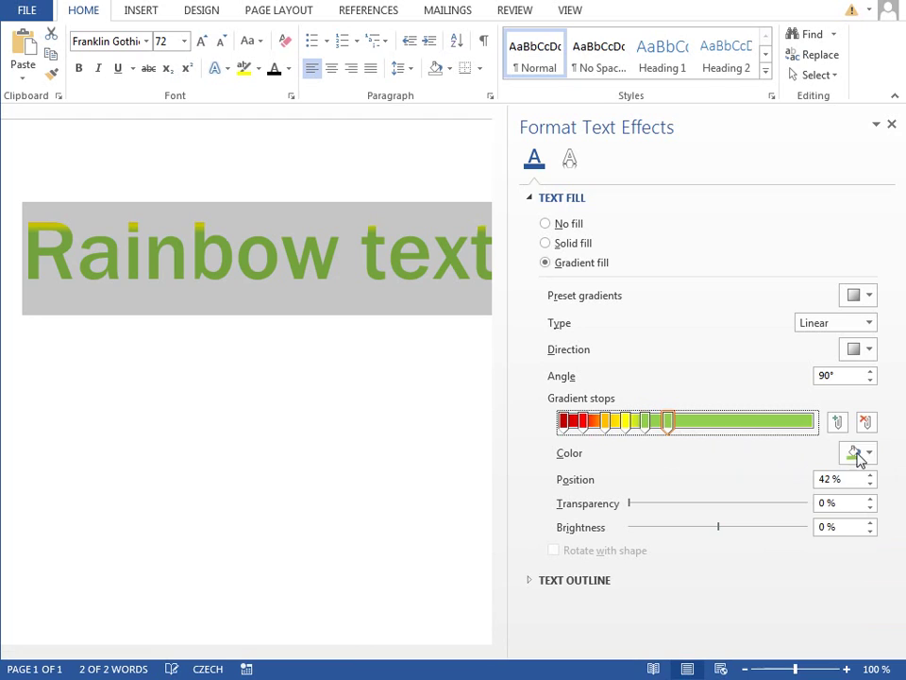
left_click(858, 453)
left_click(865, 592)
Step: Add light blue gradient stops at 55% and 62%
left_click(694, 422)
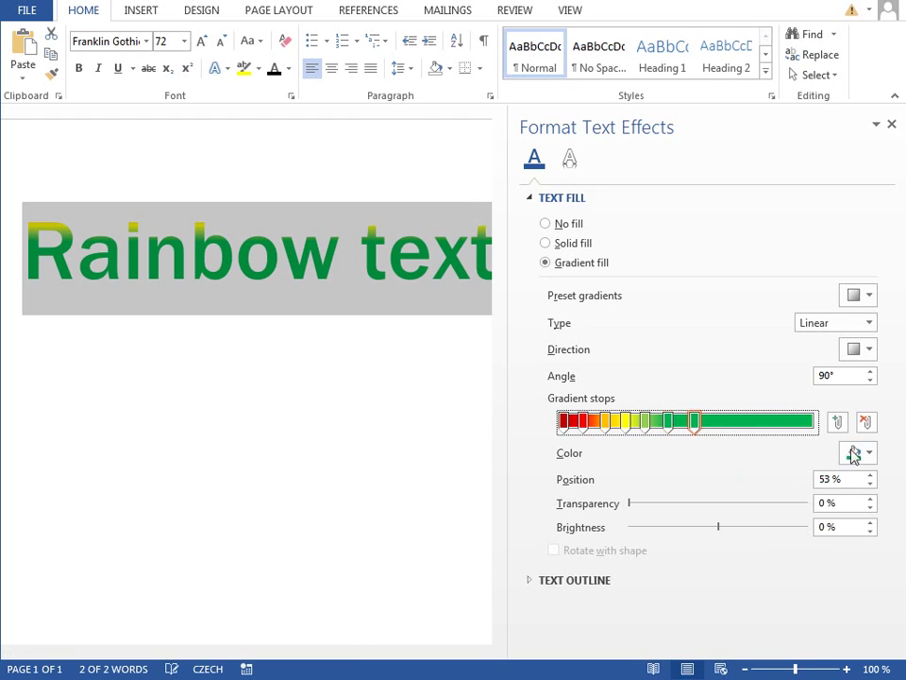
left_click(858, 454)
left_click(882, 592)
left_click(715, 422)
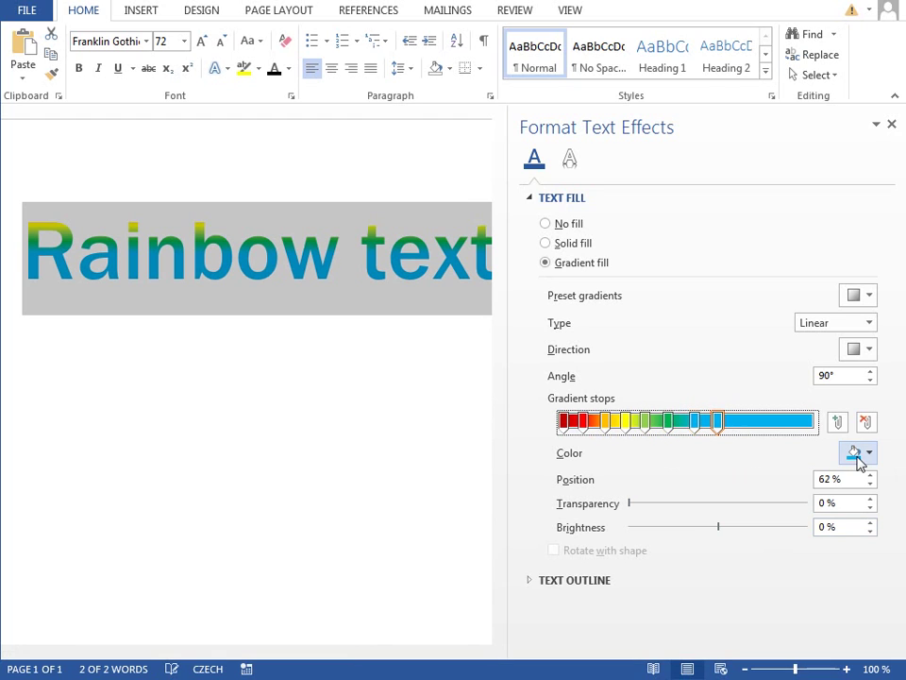
left_click(858, 453)
left_click(882, 592)
Step: Add a dark blue stop at 72% and a purple stop at 83%
left_click(742, 421)
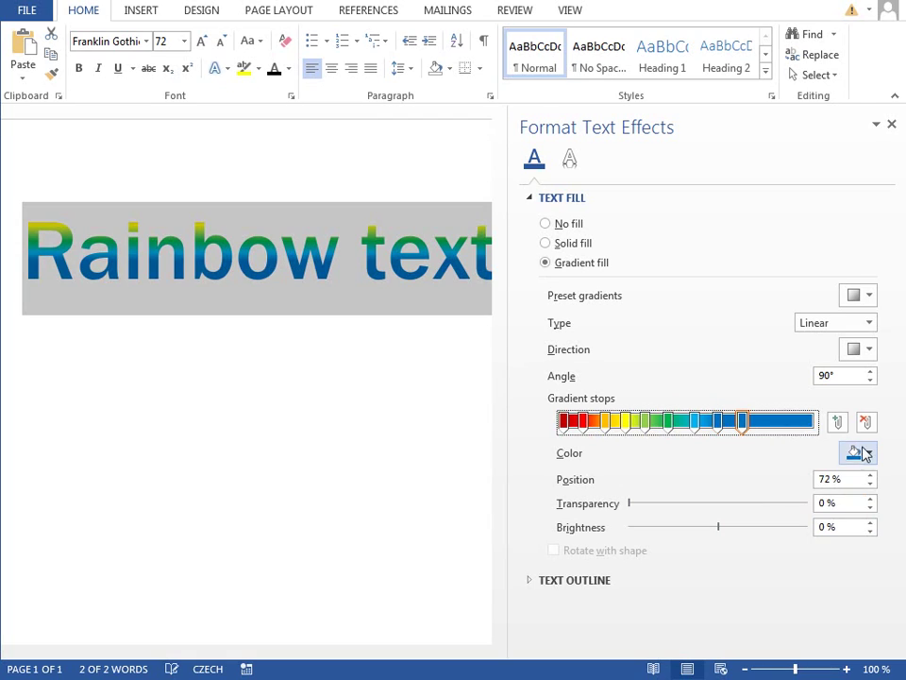
left_click(858, 453)
left_click(866, 566)
left_click(771, 421)
left_click(858, 453)
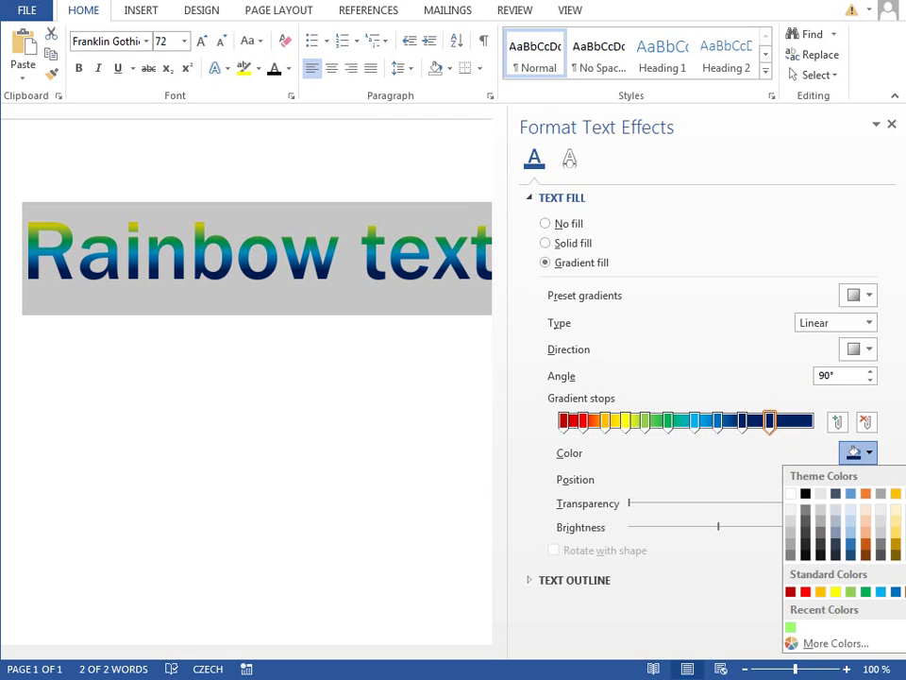
left_click(904, 592)
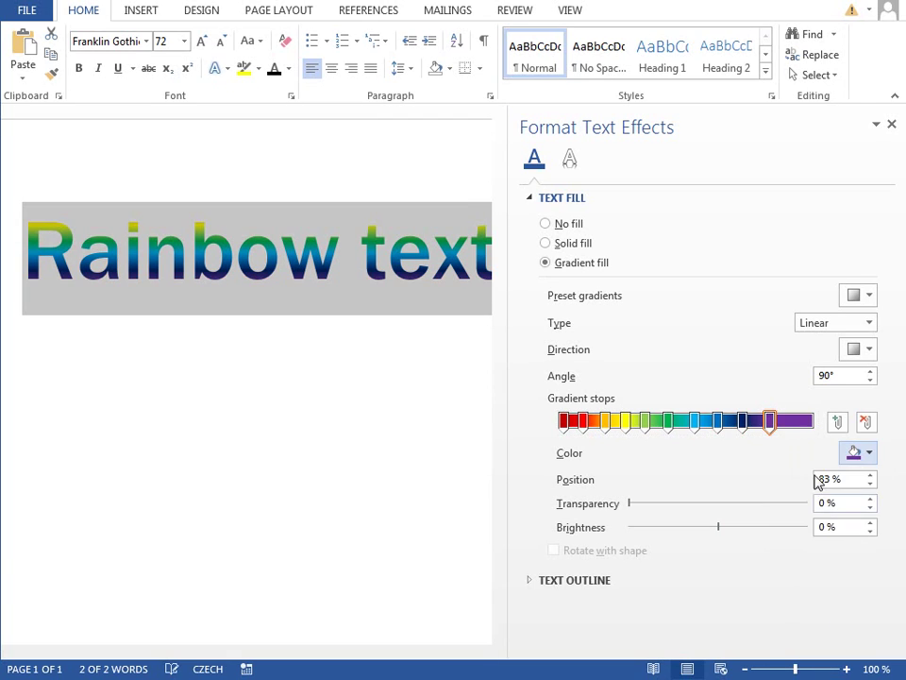
left_click(769, 426)
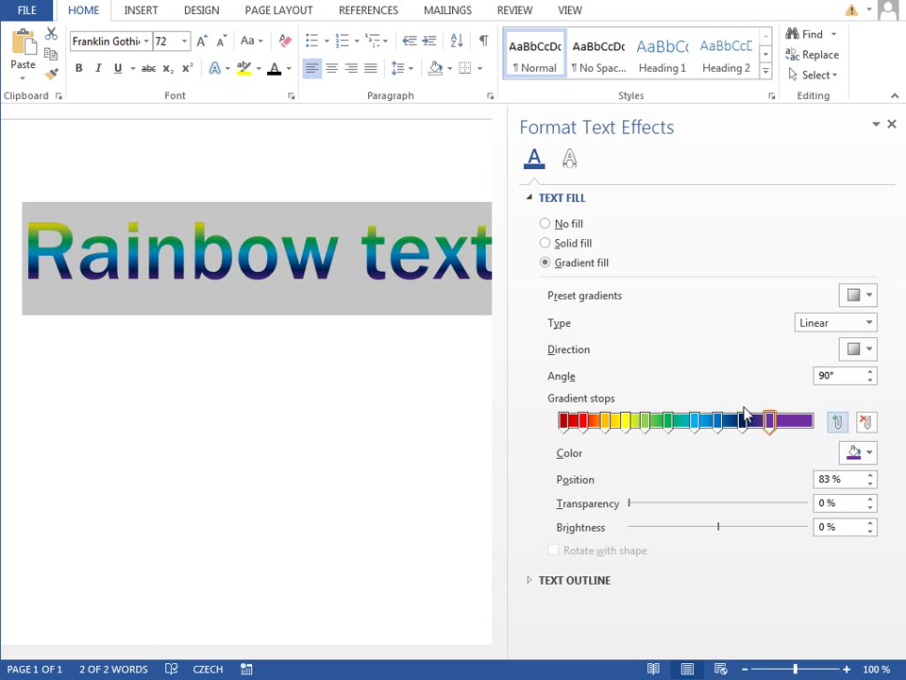
Step: Move the purple stop to 92% and check the yellow, orange and red stops
left_click_drag(770, 430, 648, 429)
left_click(629, 429)
left_click(602, 430)
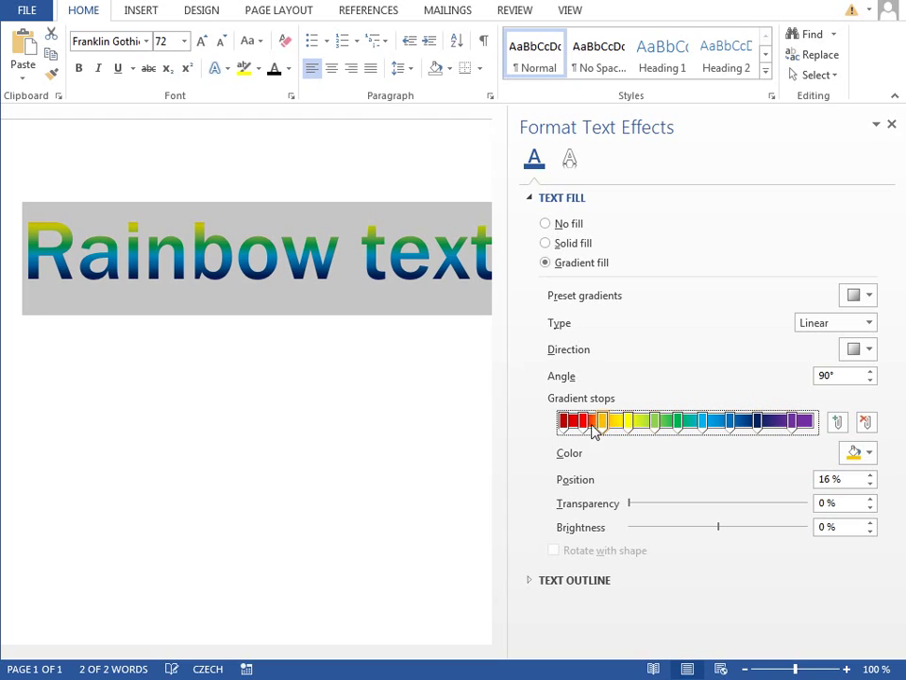
left_click(583, 430)
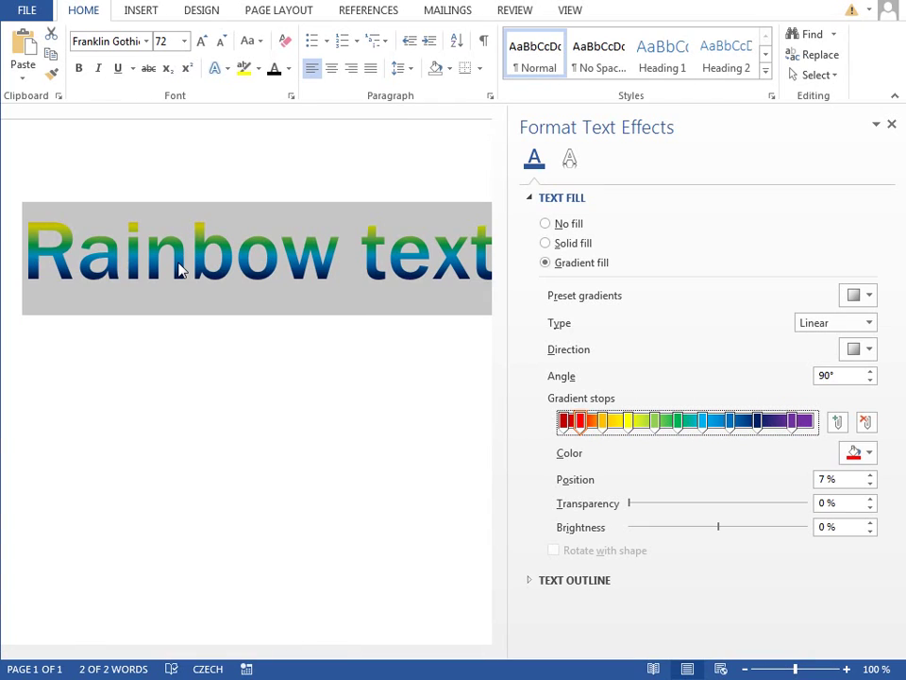
Step: Set the gradient direction to Linear Right (0°), narrow the pane, and view the result
left_click(855, 351)
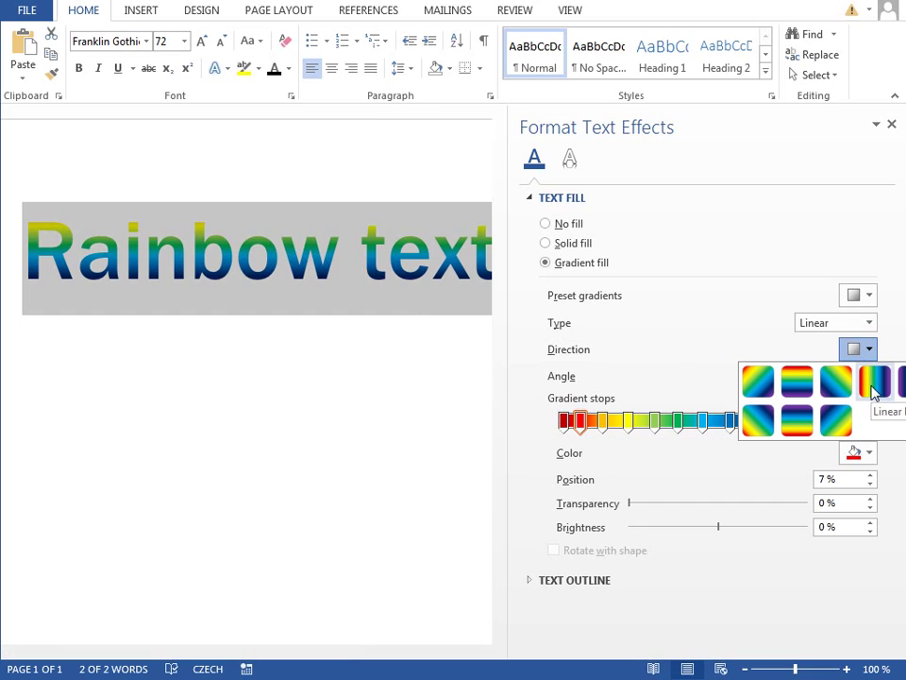
left_click(874, 390)
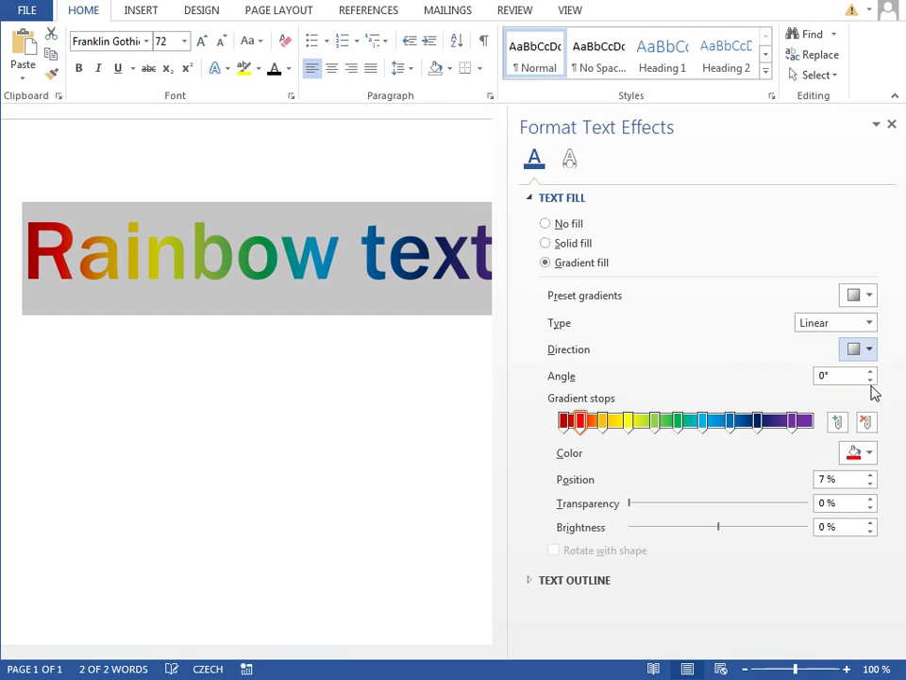
left_click_drag(510, 384, 581, 379)
left_click(510, 275)
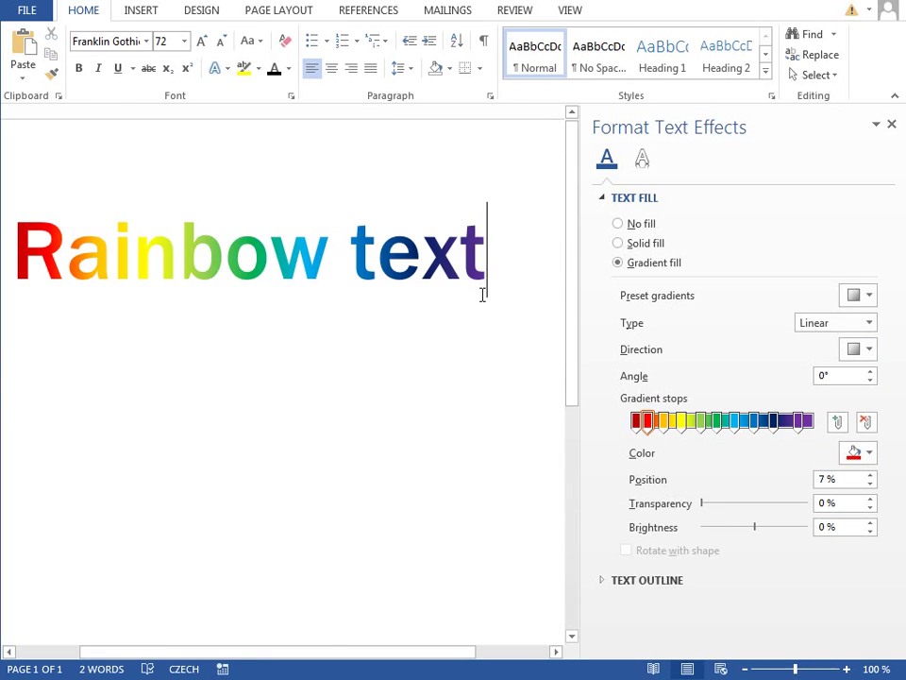
left_click_drag(491, 265, 87, 264)
left_click(224, 255)
mouse_move(179, 255)
left_mouse_down()
mouse_move(283, 253)
mouse_move(196, 255)
left_mouse_up()
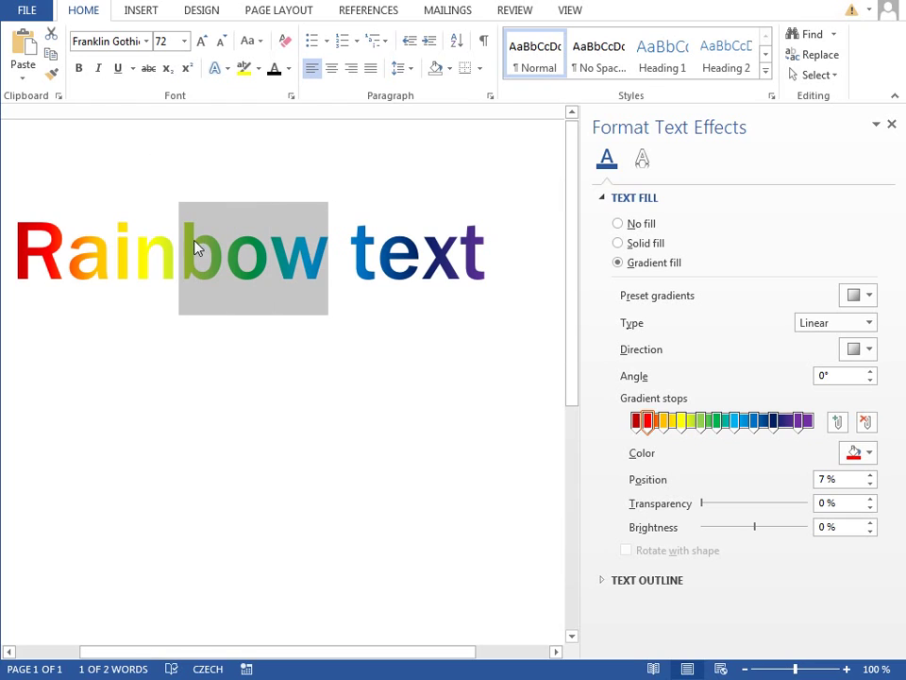
left_click(80, 70)
left_click(79, 70)
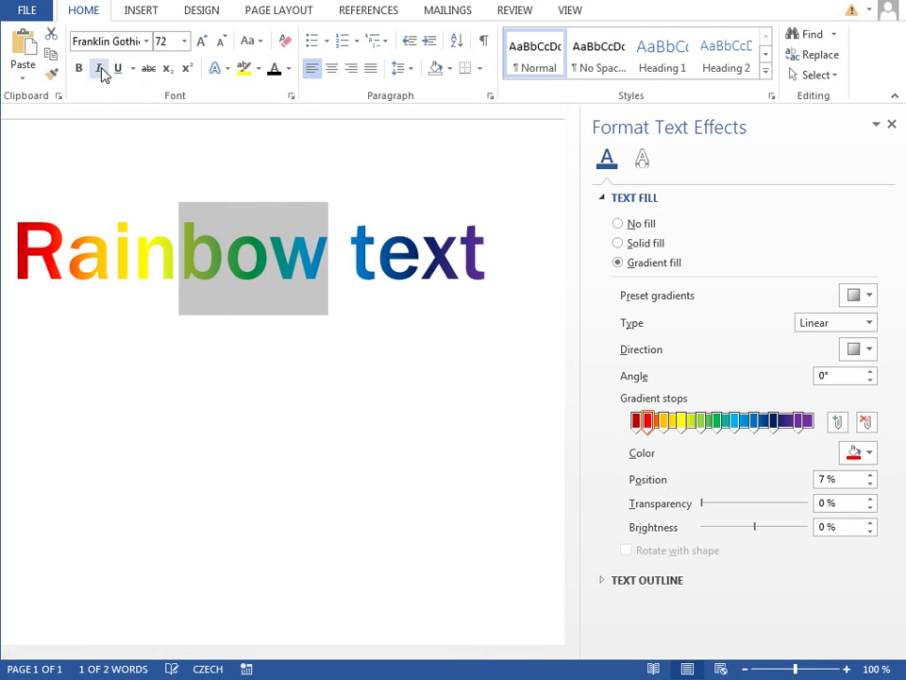
left_click(98, 69)
left_click(97, 71)
left_click(184, 42)
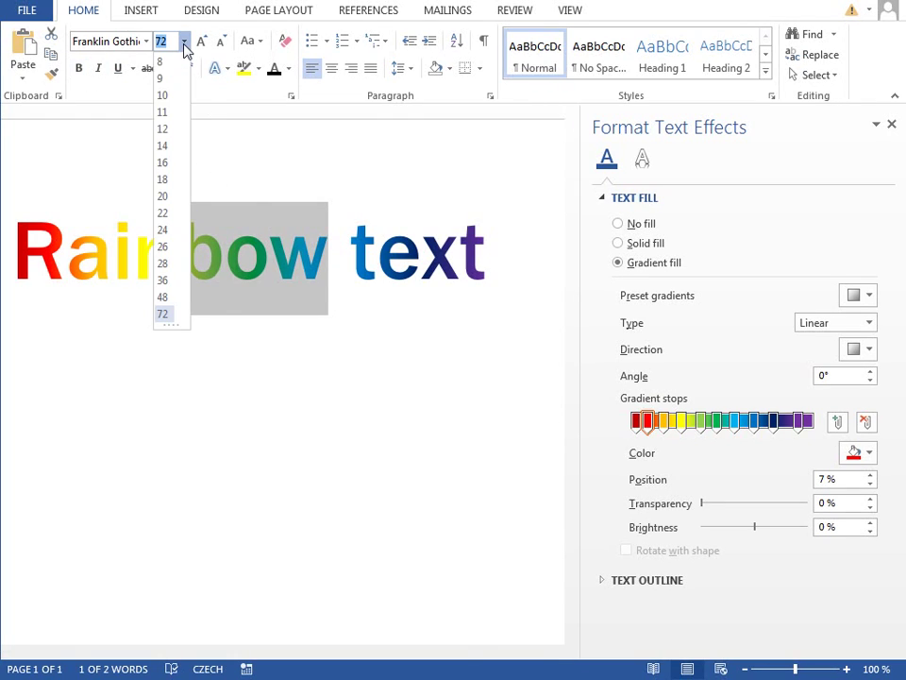
left_click(165, 297)
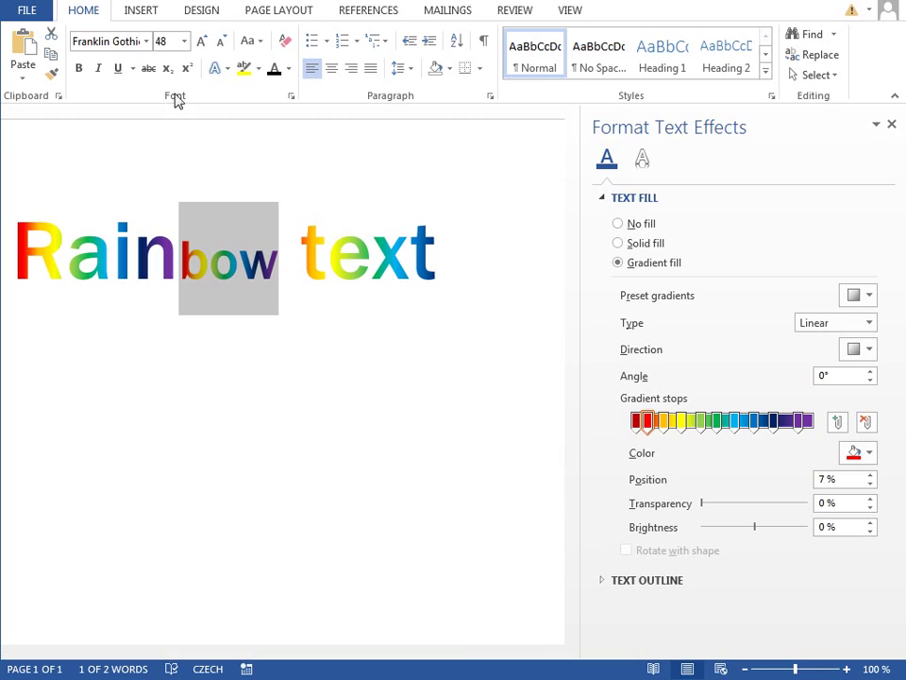
left_click(185, 41)
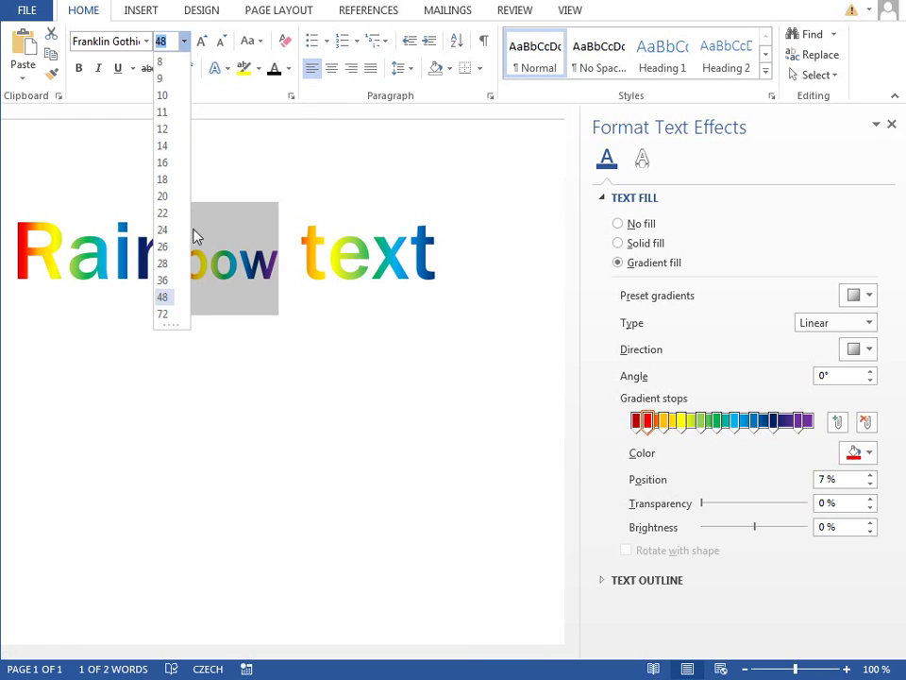
left_click(170, 313)
left_click(542, 254)
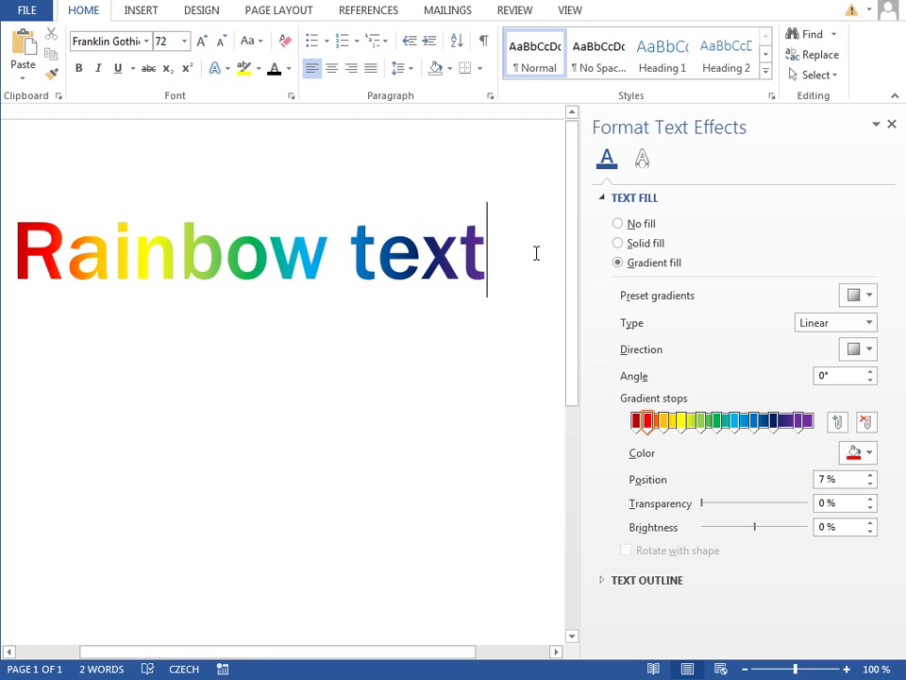
left_click_drag(486, 657, 437, 657)
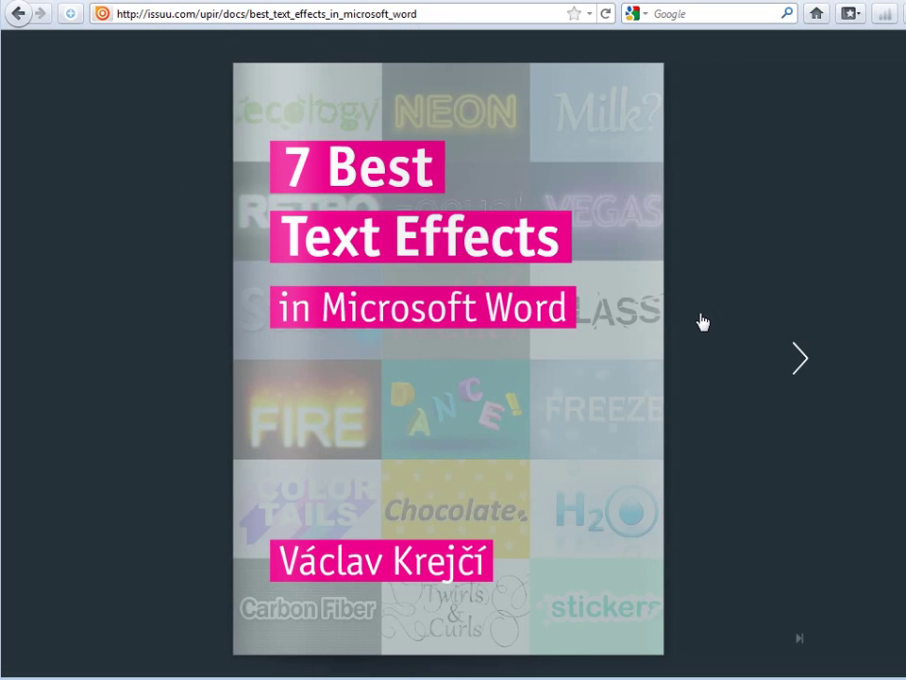
Step: Turn three pages of the '7 Best Text Effects in Microsoft Word' book to reach Table Of Content
left_click(800, 363)
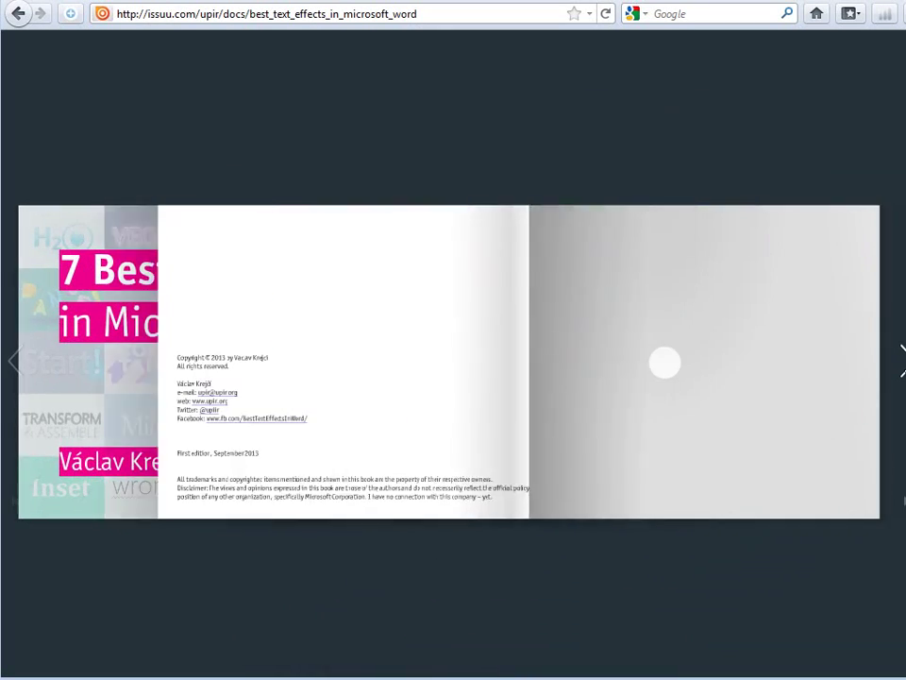
left_click(665, 363)
left_click(665, 362)
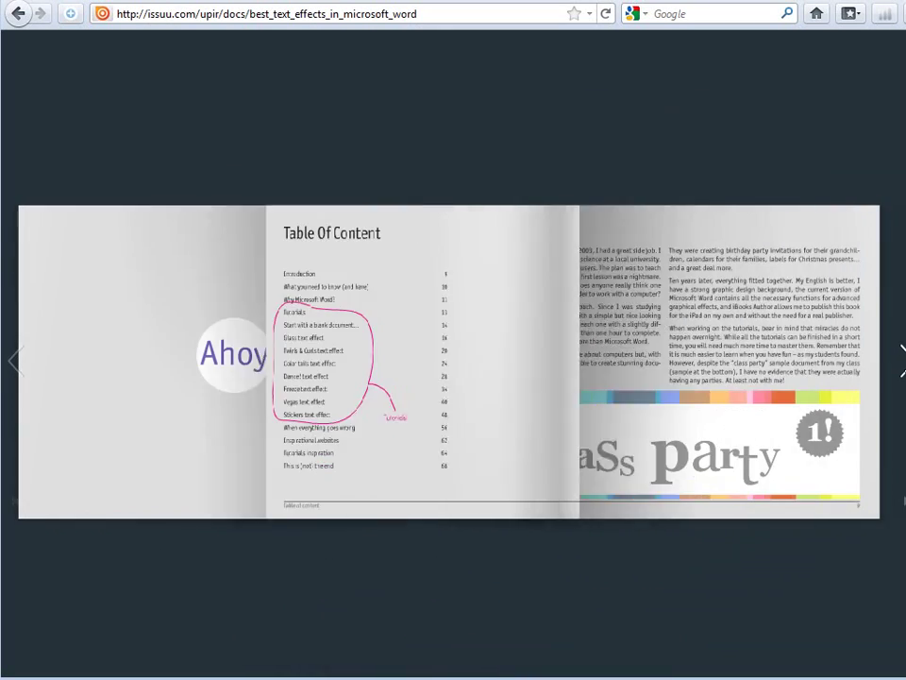